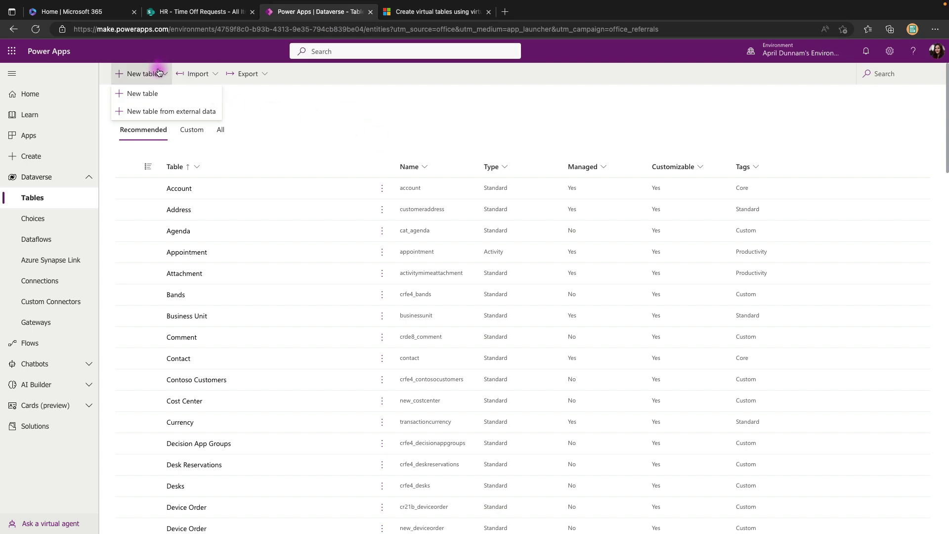
- Start a new Dataverse table from external data, using the SharePoint connection and the HR site
click(183, 110)
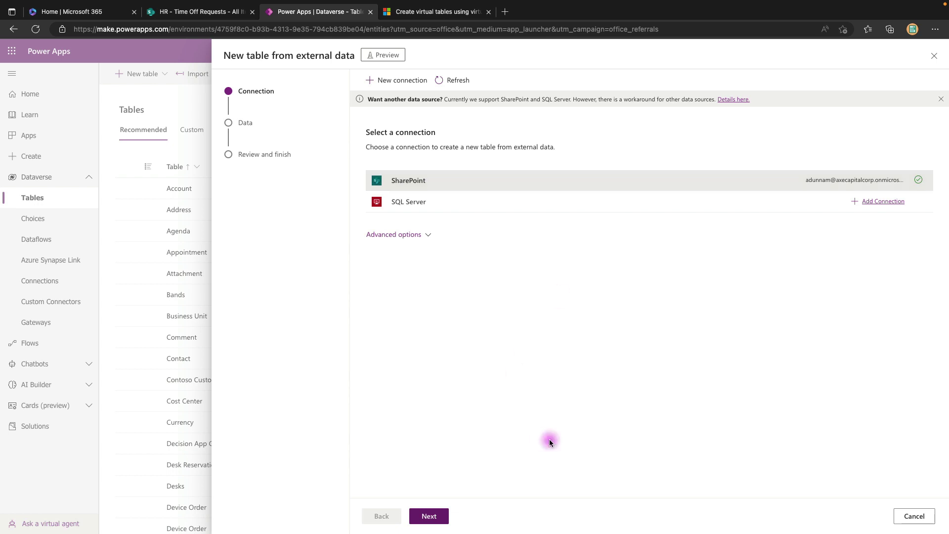
click(429, 515)
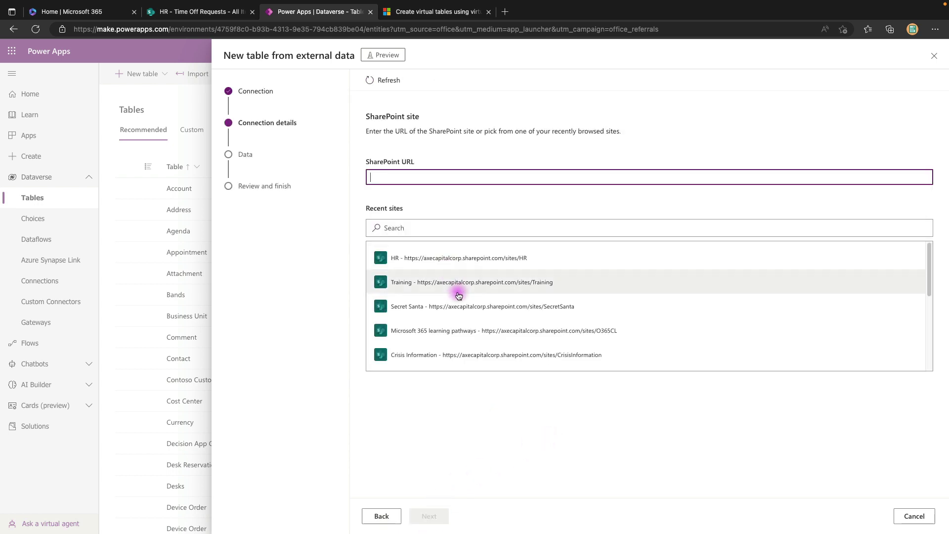
click(398, 180)
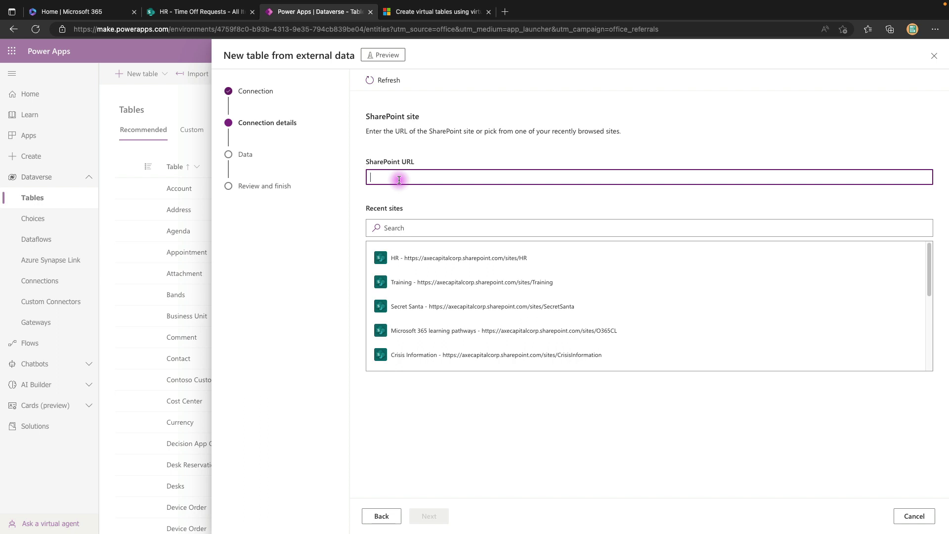
click(429, 266)
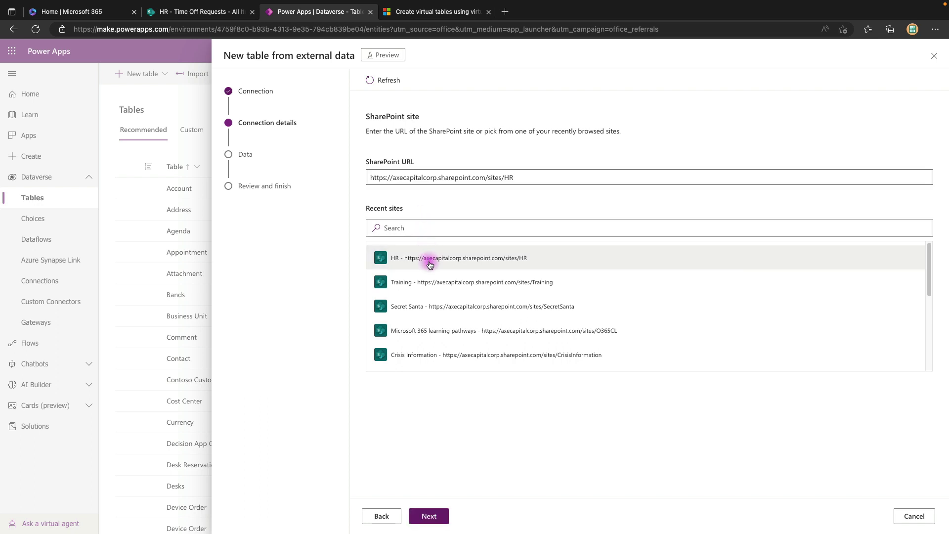
click(440, 519)
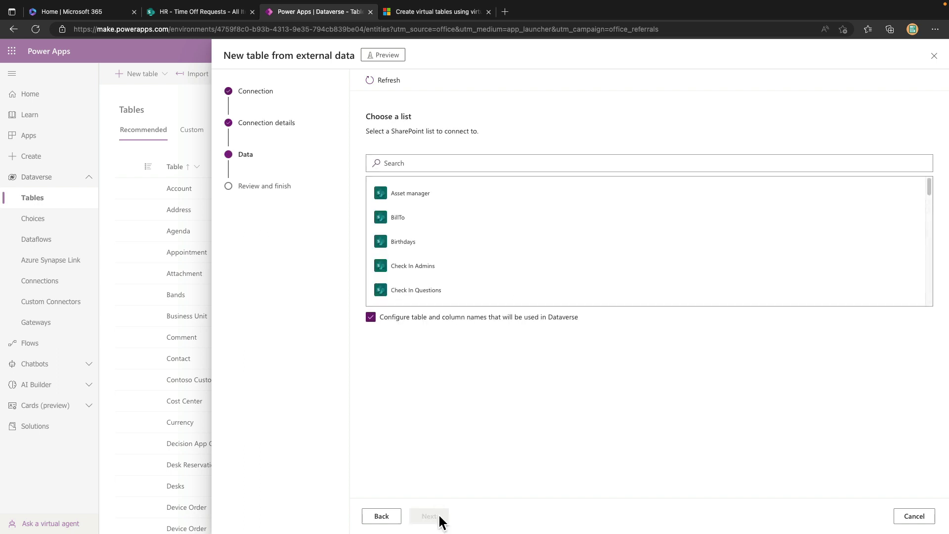
- Choose the Time Off Requests list as the table's source and continue to its configuration
scroll(489, 214, down, 5)
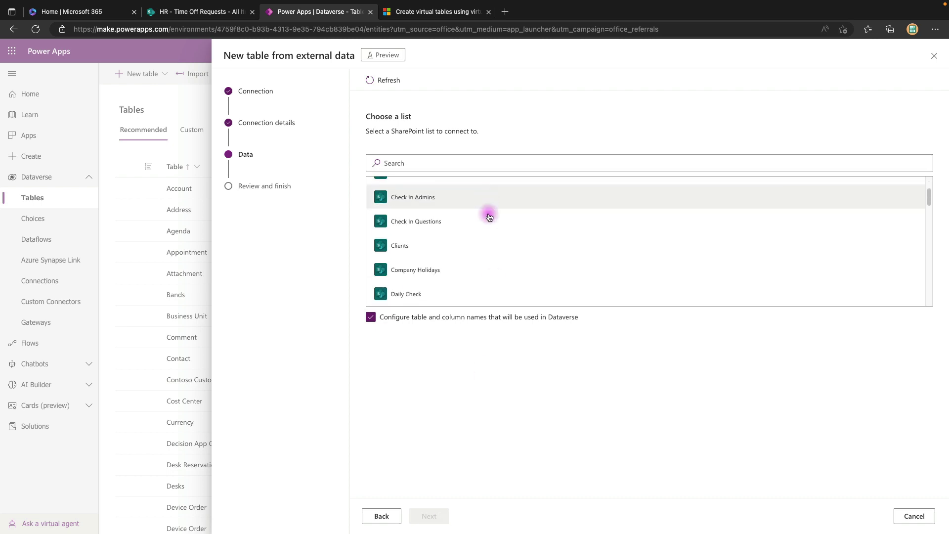
scroll(490, 225, down, 10)
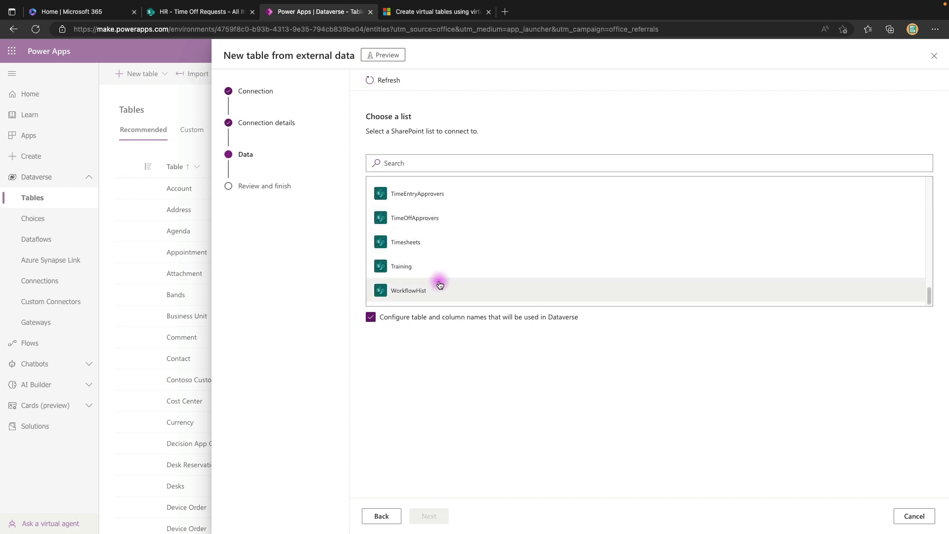
scroll(464, 280, up, 5)
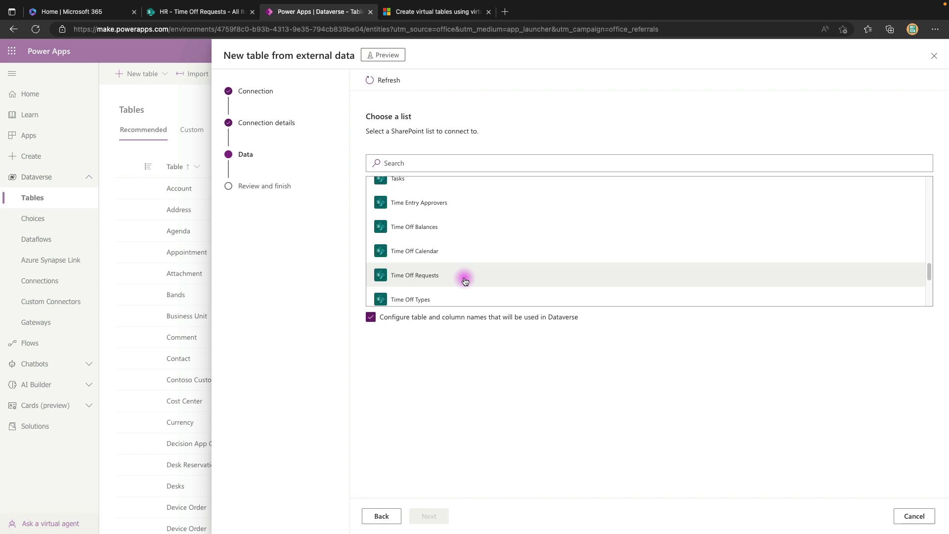
click(464, 280)
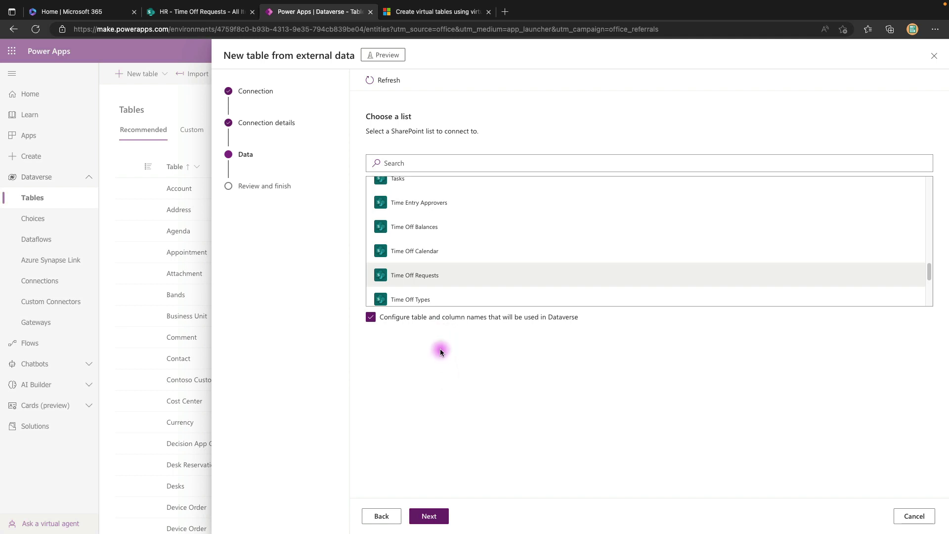
click(434, 516)
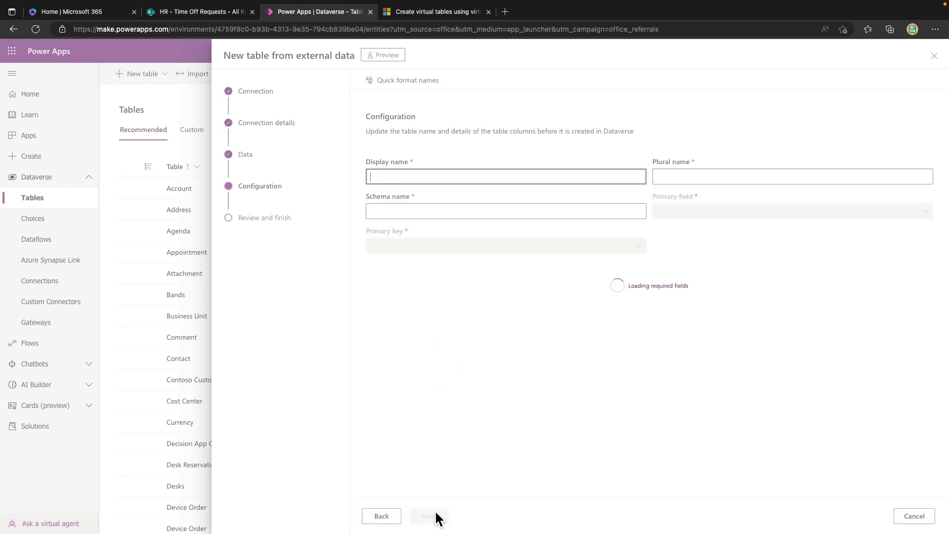
- Review the proposed table and column names, keep them as they are, and create the Time Off Requests virtual table
click(523, 174)
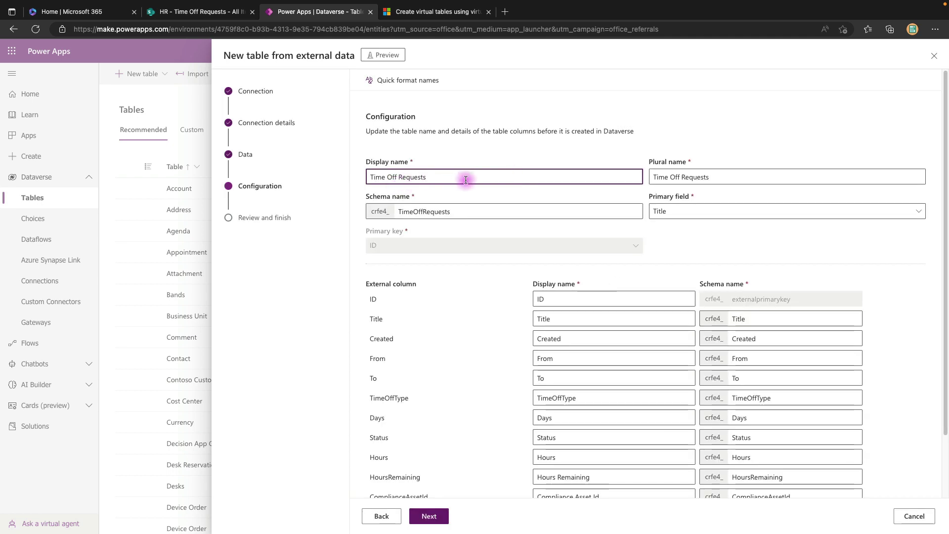
click(505, 349)
scroll(505, 351, down, 3)
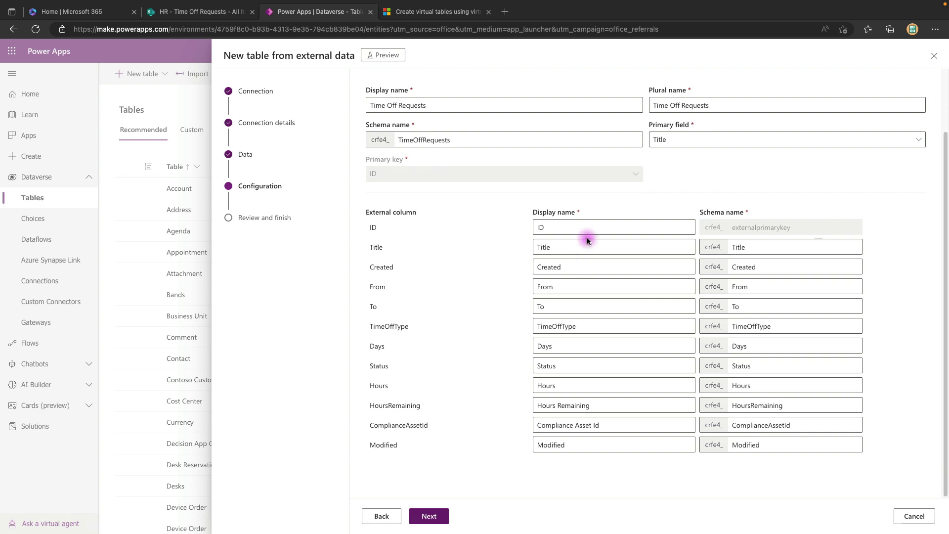
click(781, 267)
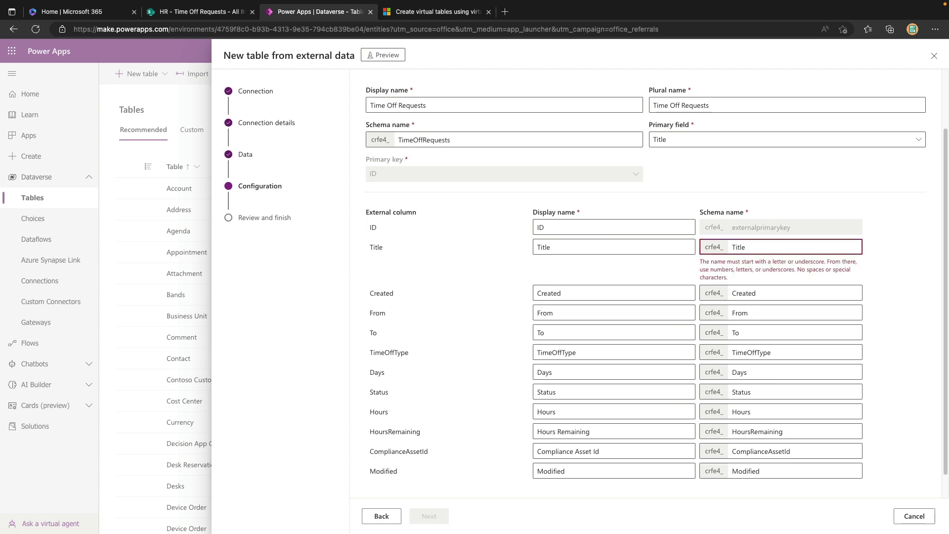
key(BackSpace)
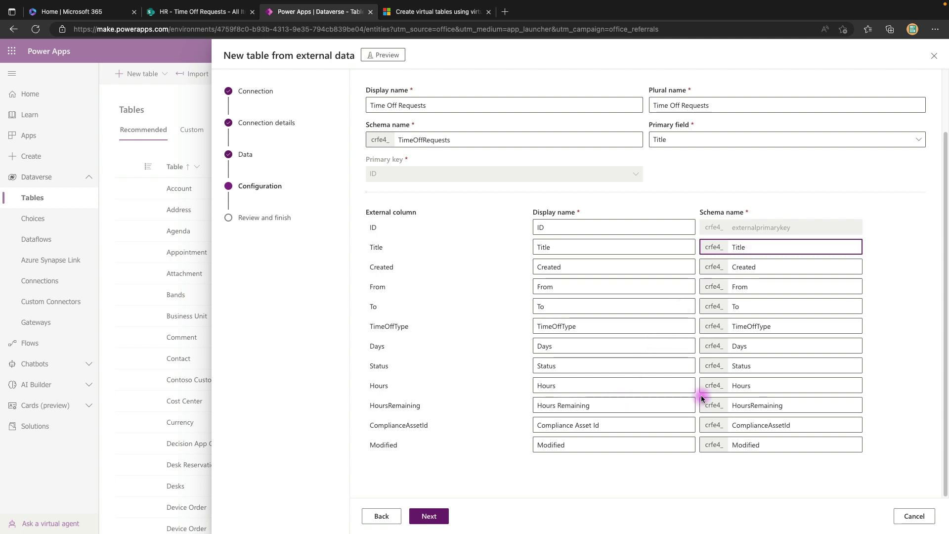
click(429, 515)
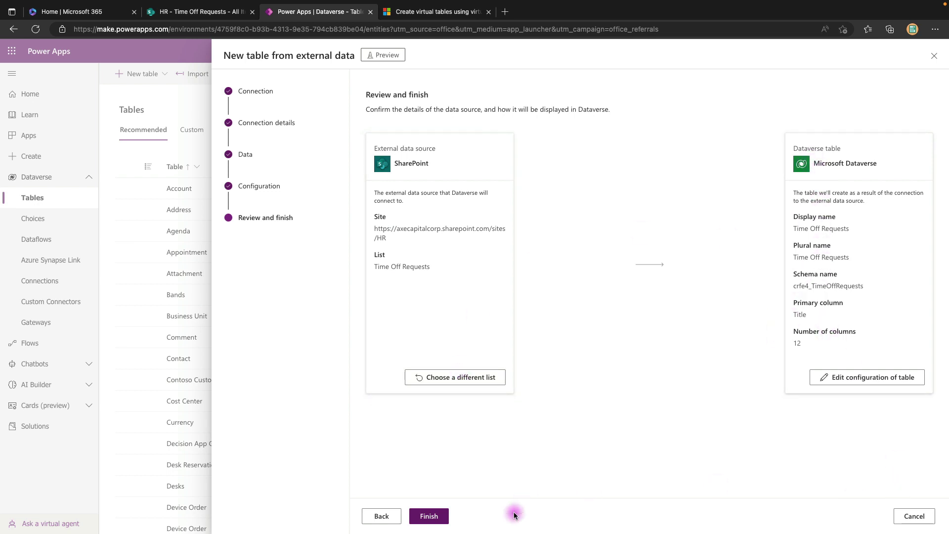
click(428, 517)
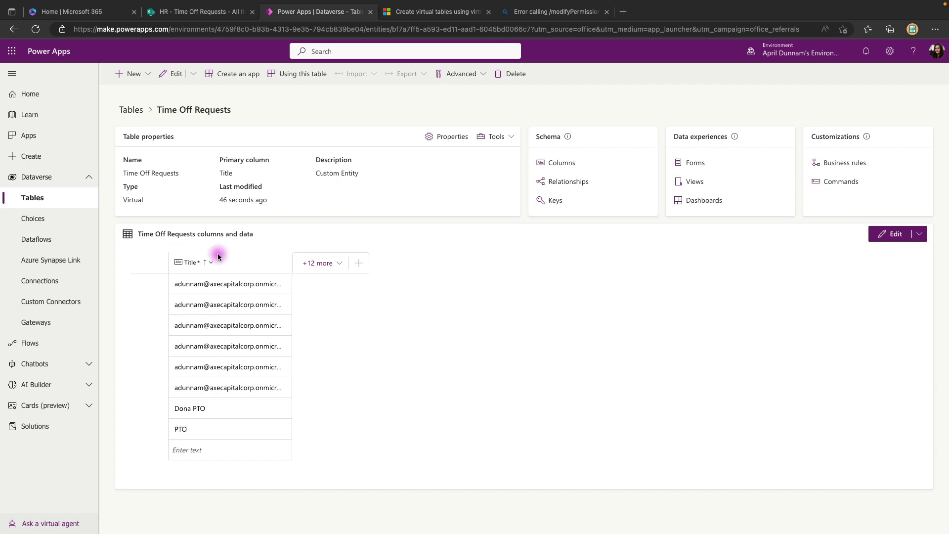
- Show all existing columns except Compliance Asset Id in the Time Off Requests data grid
click(338, 263)
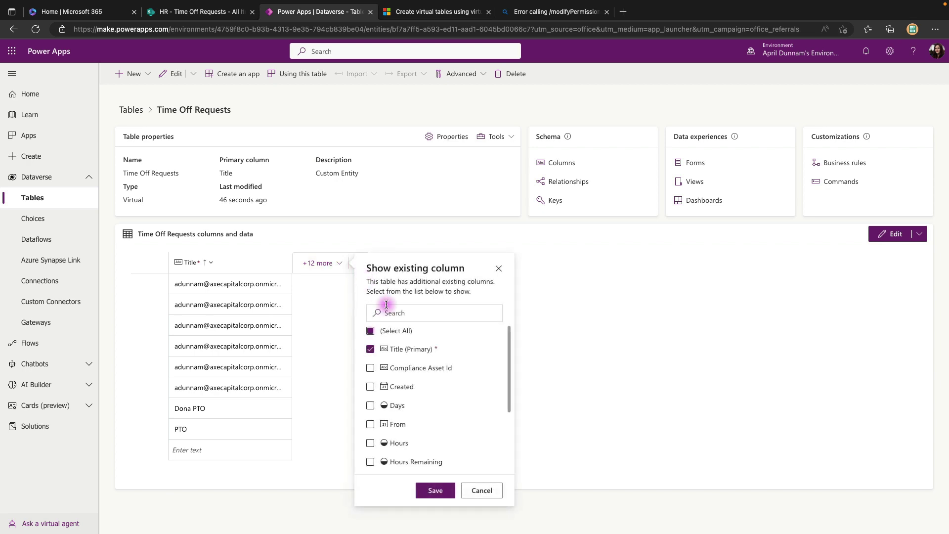
click(368, 388)
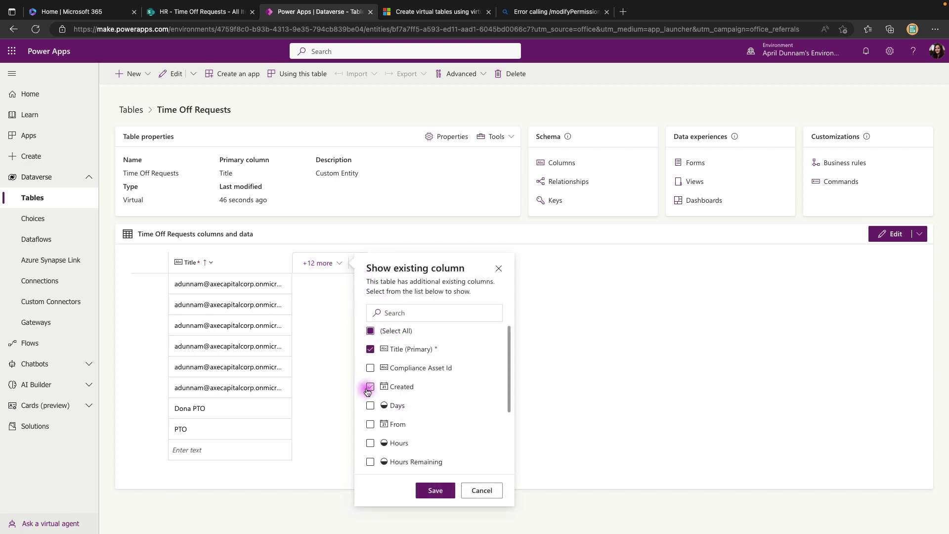
click(370, 405)
click(370, 424)
click(369, 442)
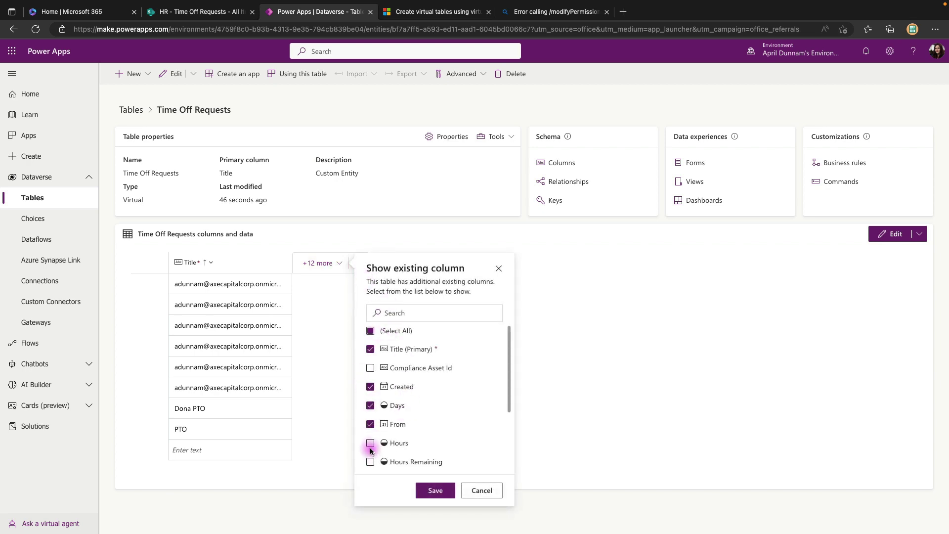
click(371, 461)
scroll(371, 445, down, 1)
click(370, 449)
click(370, 433)
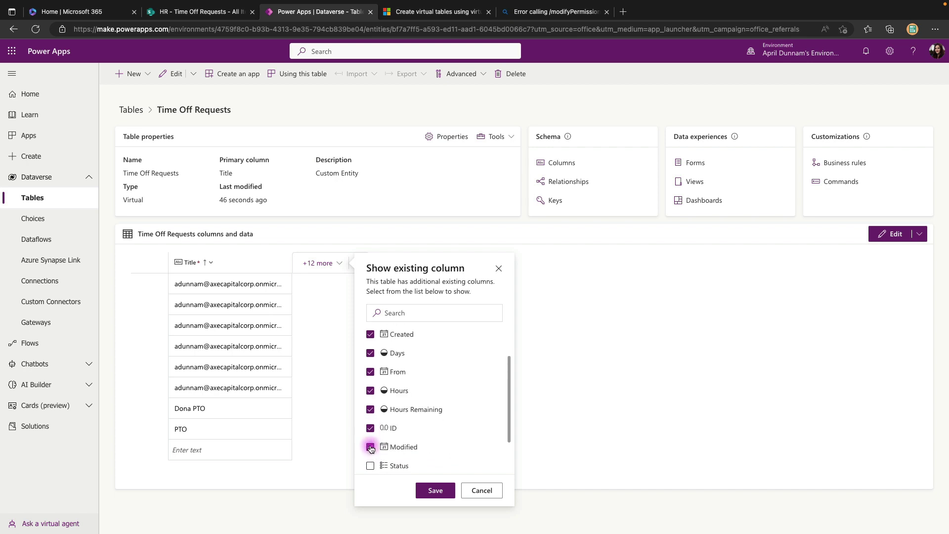
scroll(370, 435, down, 1)
click(370, 413)
click(369, 431)
click(451, 490)
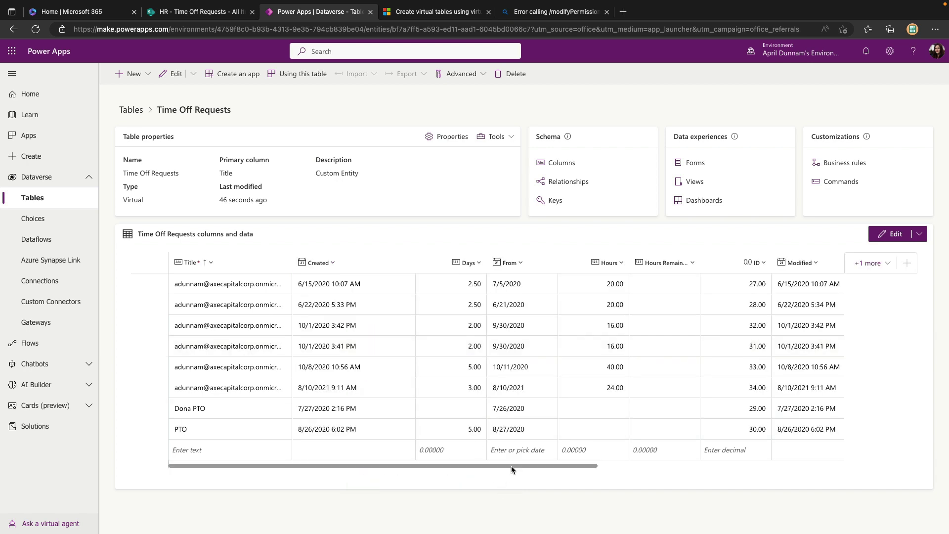
drag(511, 464, 531, 474)
- Create a model-driven app named Time Off Management from the table and display its Time Off Requests views page
click(236, 76)
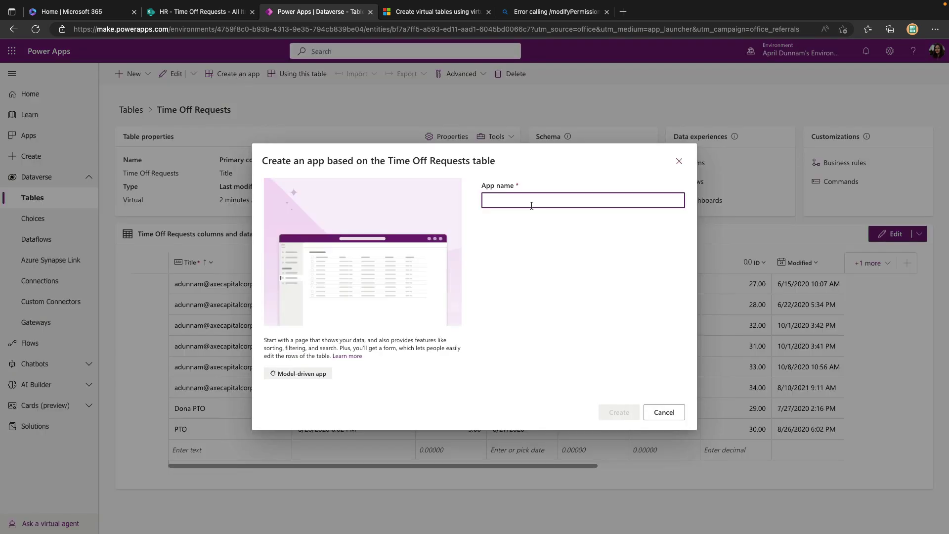
text(Time Off Management)
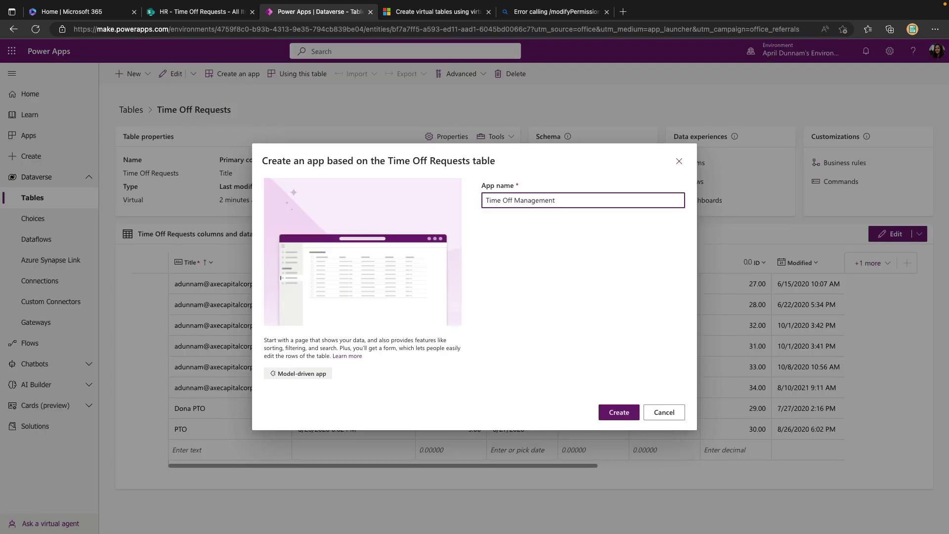
click(618, 412)
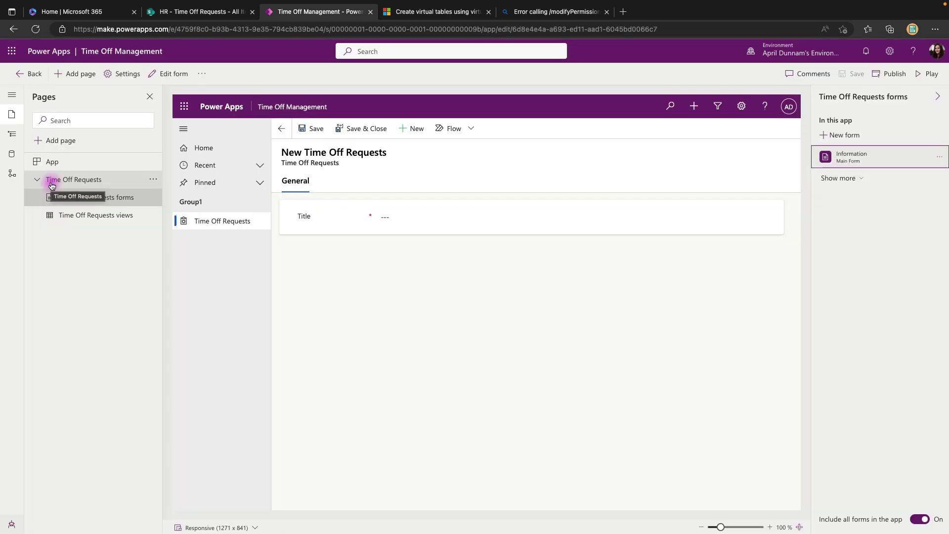
click(127, 216)
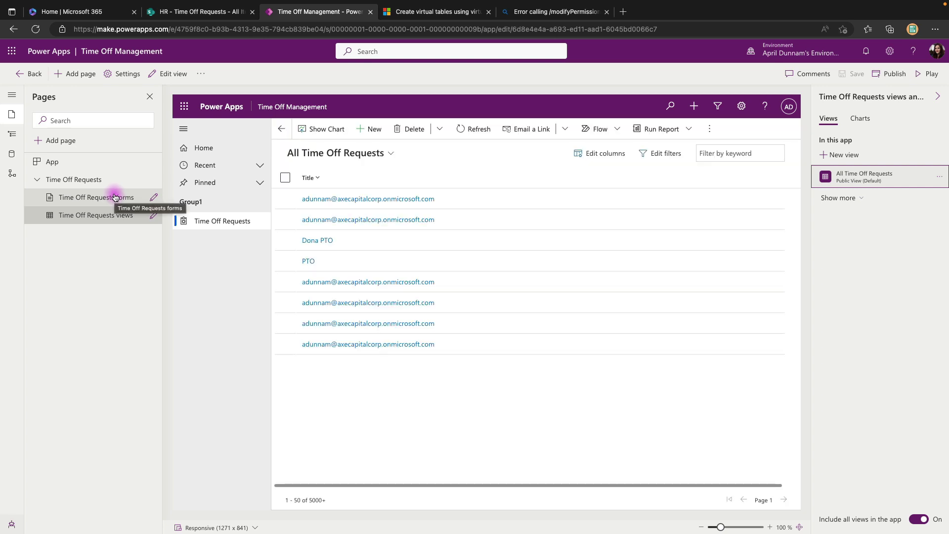
click(54, 141)
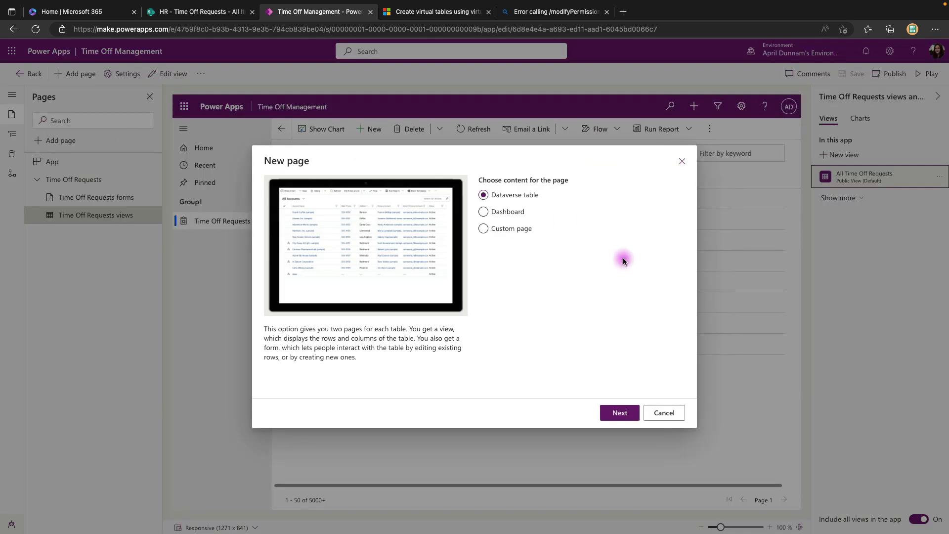
click(484, 212)
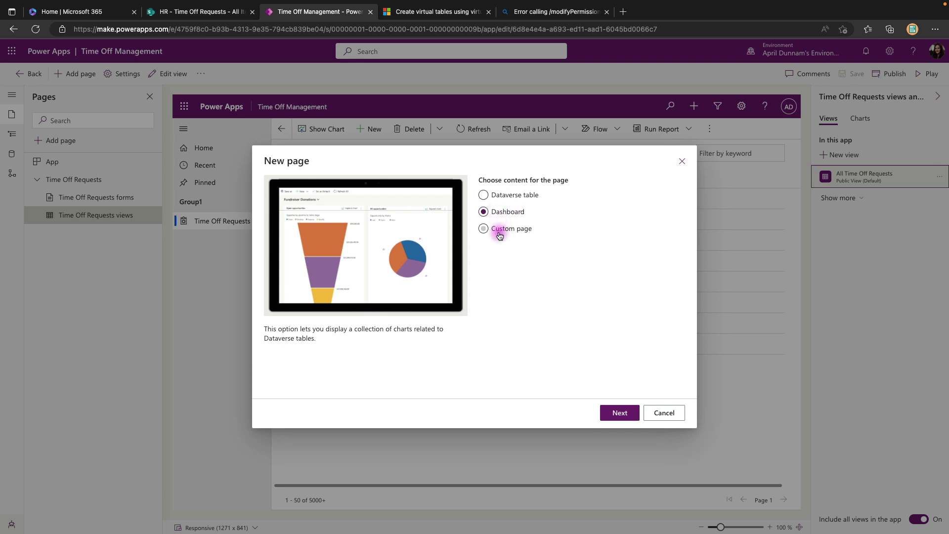
click(484, 229)
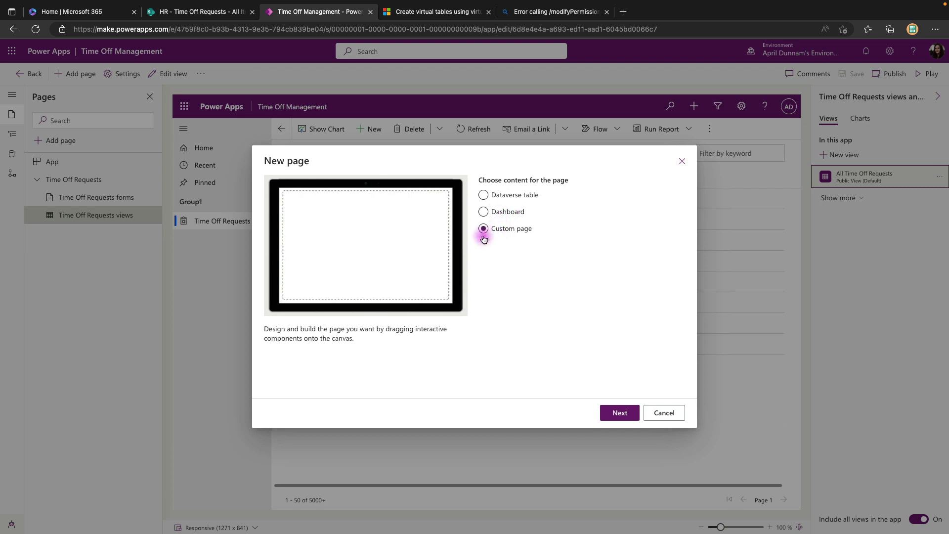
click(665, 414)
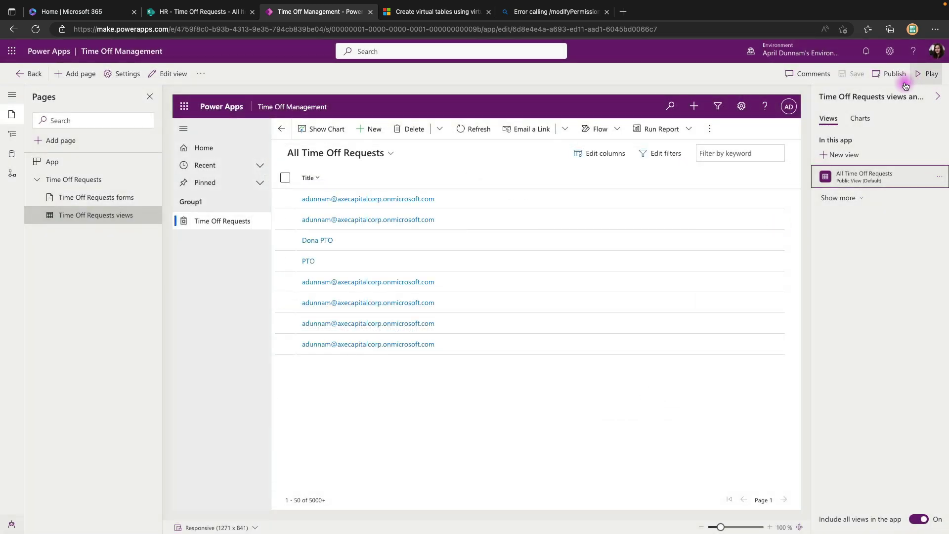
- Play the Time Off Management app and look at its Flow, Run Report and Excel Templates options
click(927, 76)
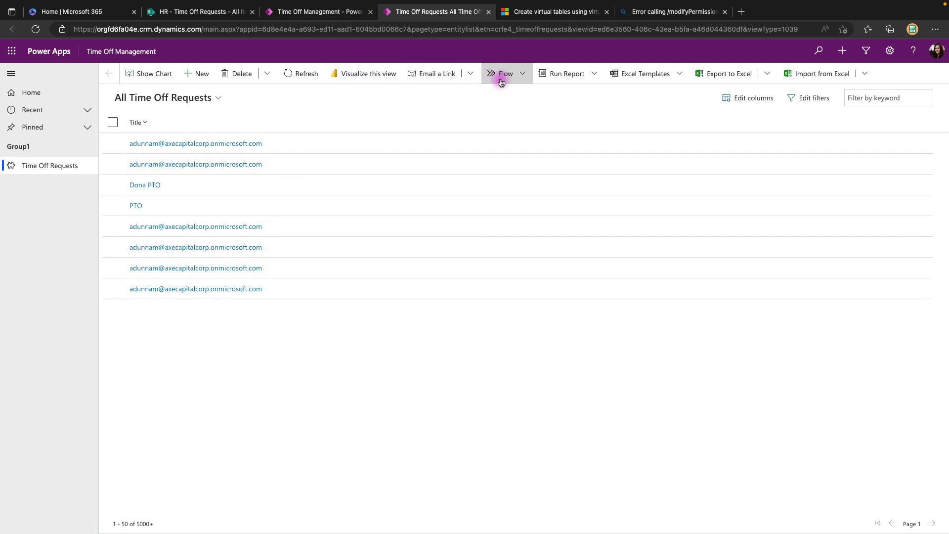
click(523, 74)
click(582, 74)
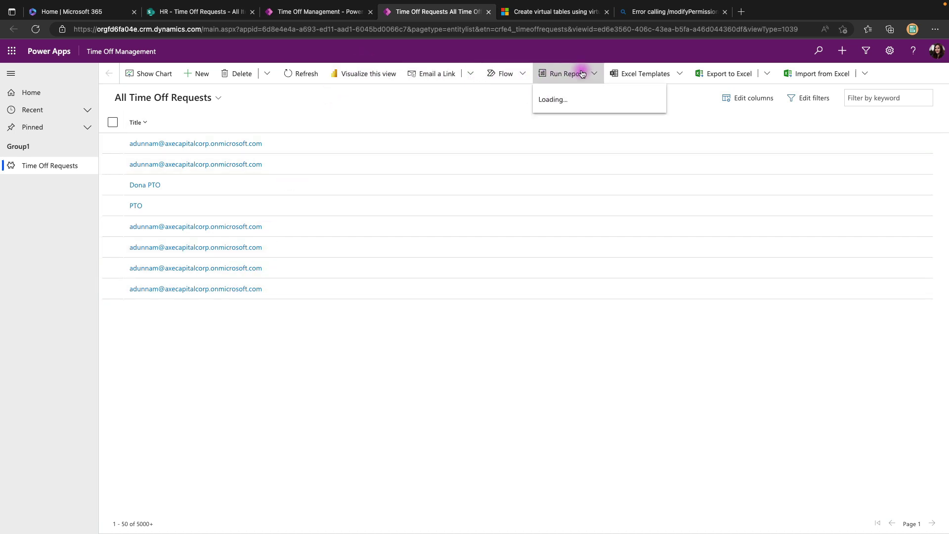
click(670, 74)
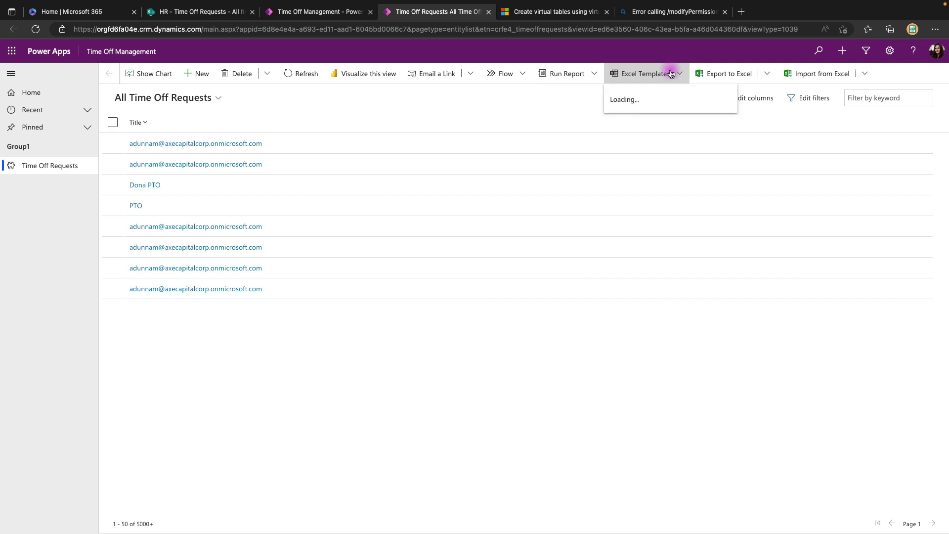
- In the SharePoint Time Off Requests list, start a new item titled "Testing virtual table" with dates from 1/16/2023 to 1/20/2023
click(317, 12)
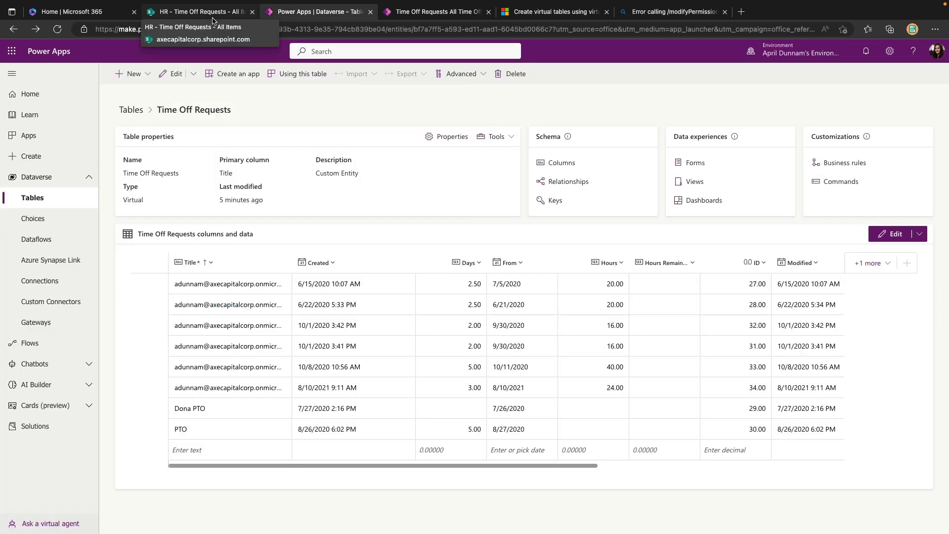
click(213, 14)
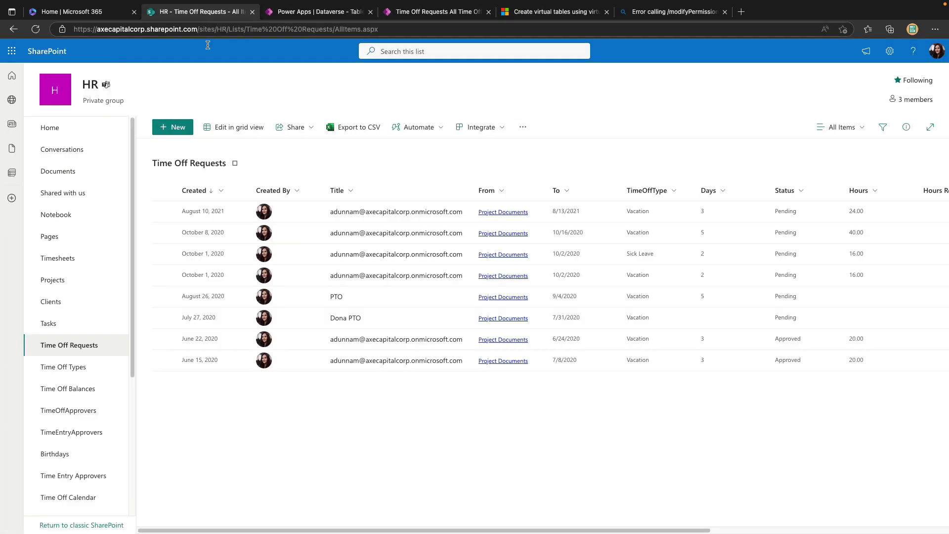
click(177, 130)
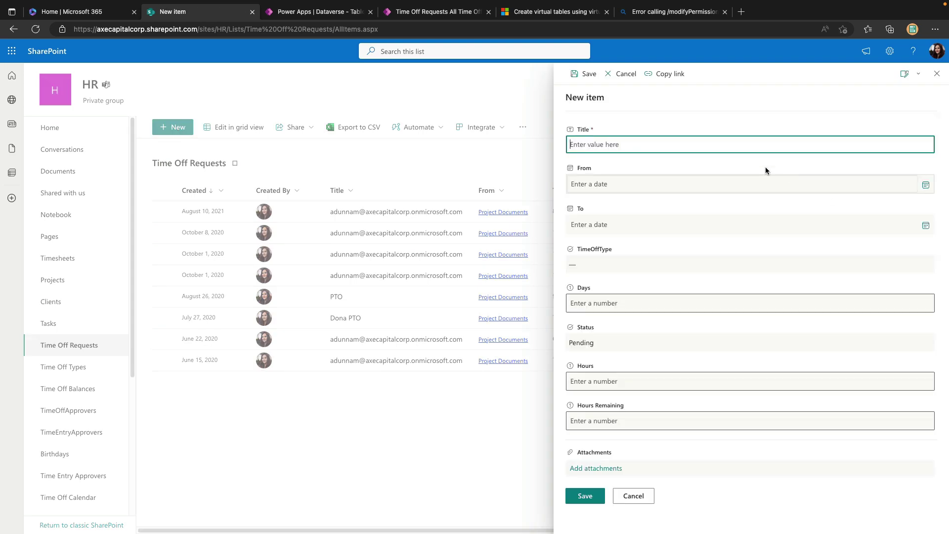
text(Testing virtual table)
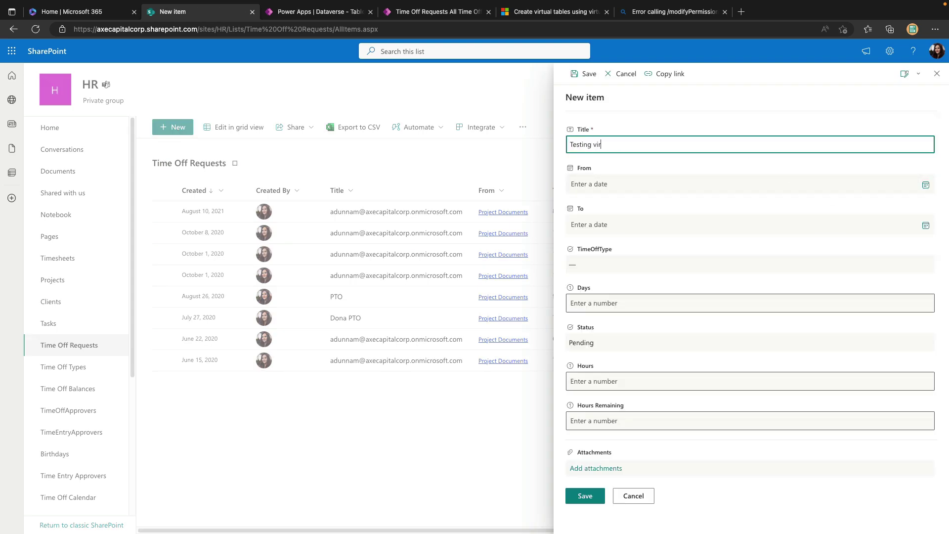
click(835, 184)
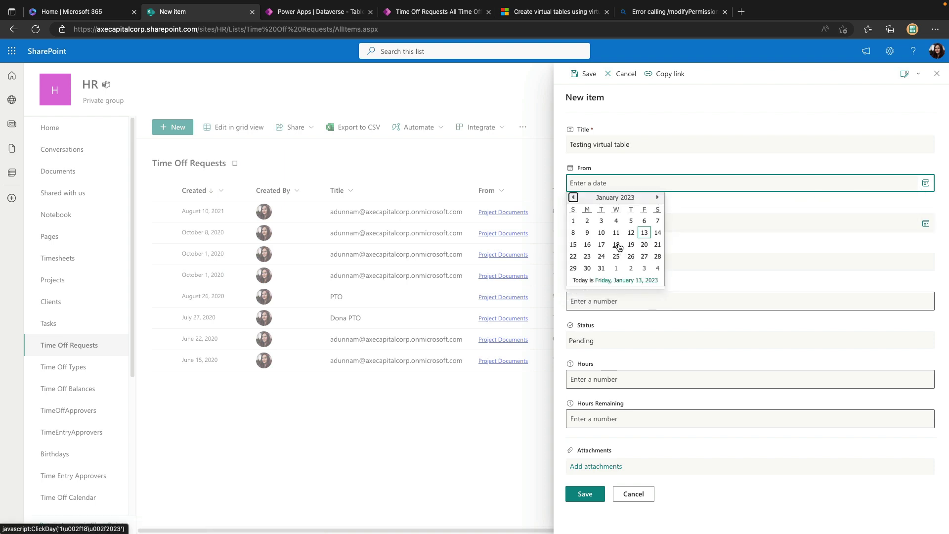
click(587, 245)
click(745, 221)
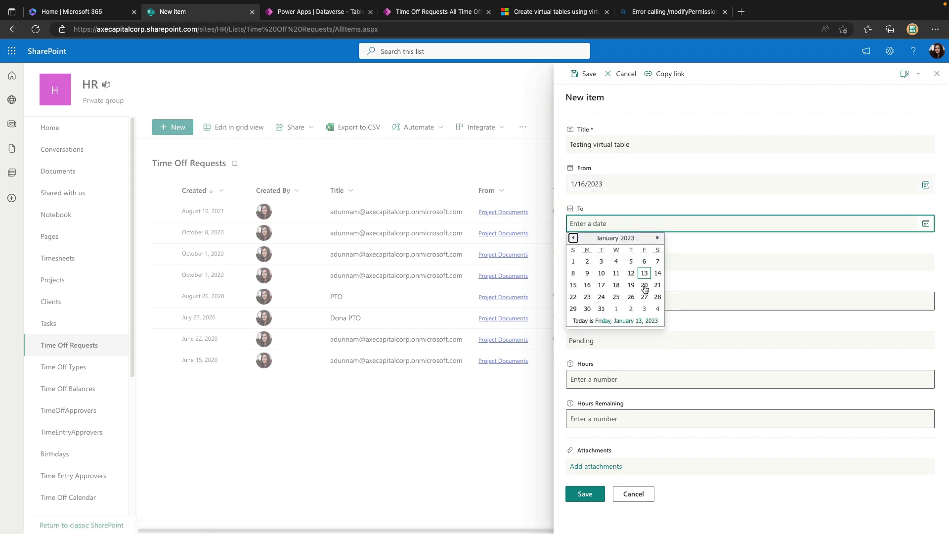
click(646, 281)
- Set the new item's TimeOffType to Vacation, Days to 5 and Hours to 40, and save it
click(692, 265)
click(642, 291)
click(654, 304)
text(5)
click(650, 381)
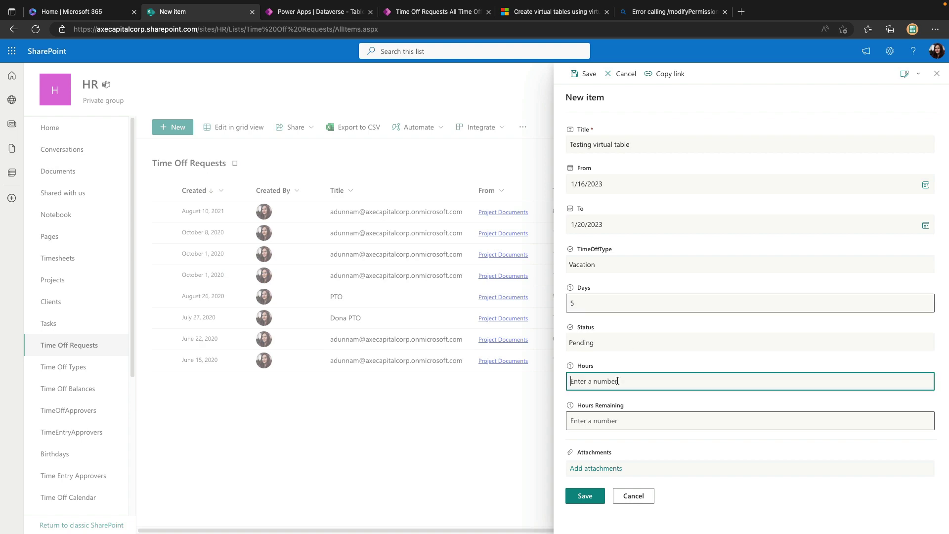
text(40)
click(598, 495)
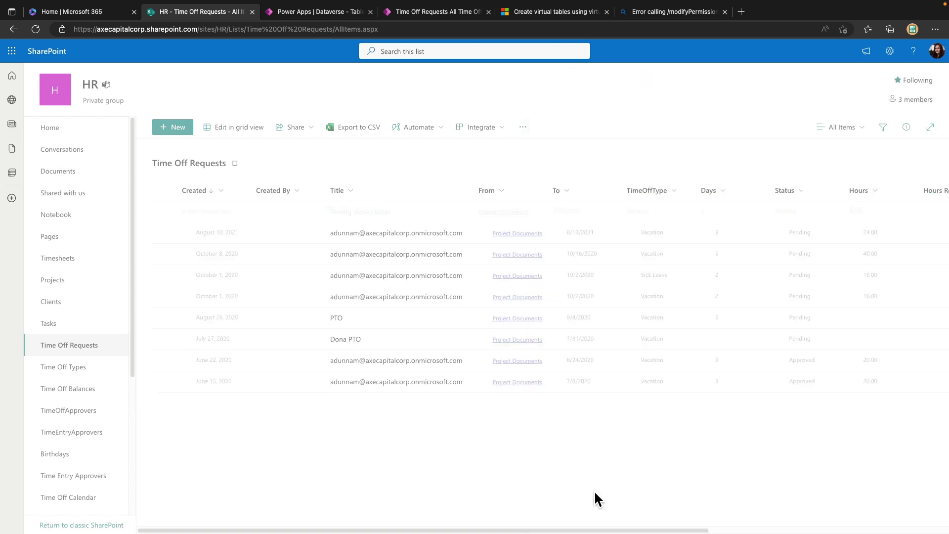
- Reload the Time Off Requests table page in Power Apps and change the new row's title to "Testing virtual table - does this work"
click(316, 12)
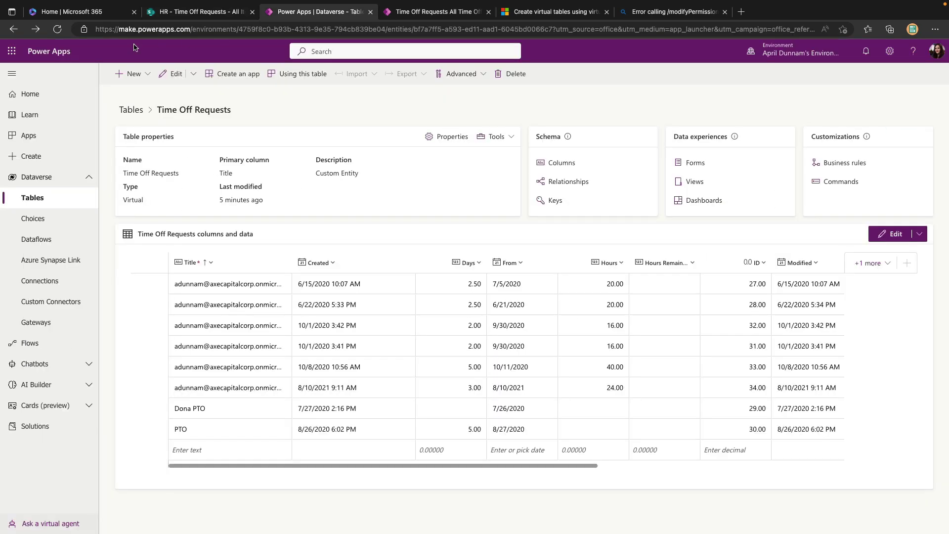
click(58, 33)
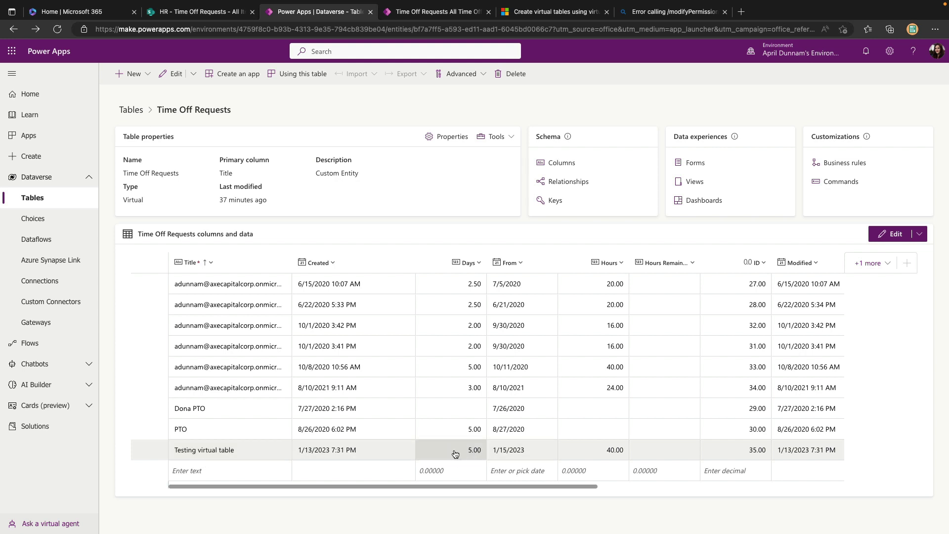
click(251, 453)
click(251, 453)
text(- does this work)
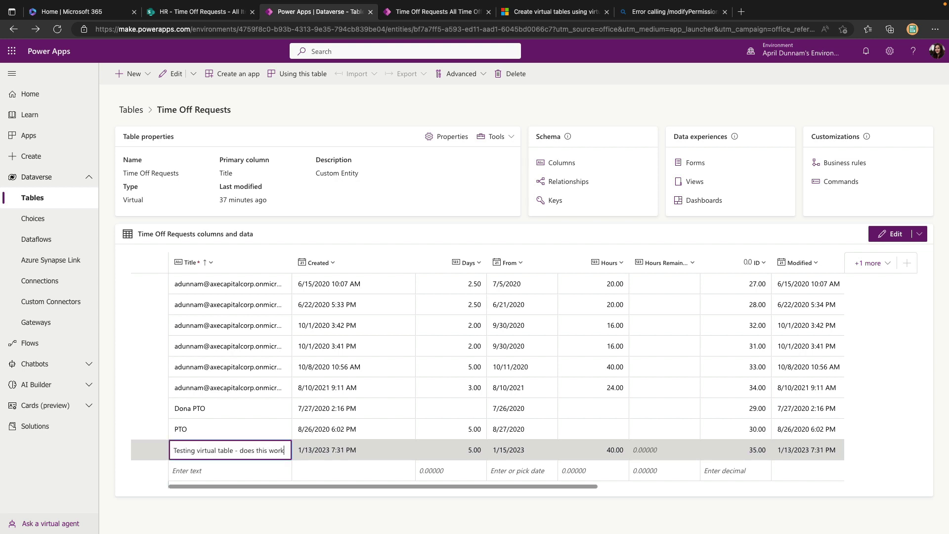
key(Tab)
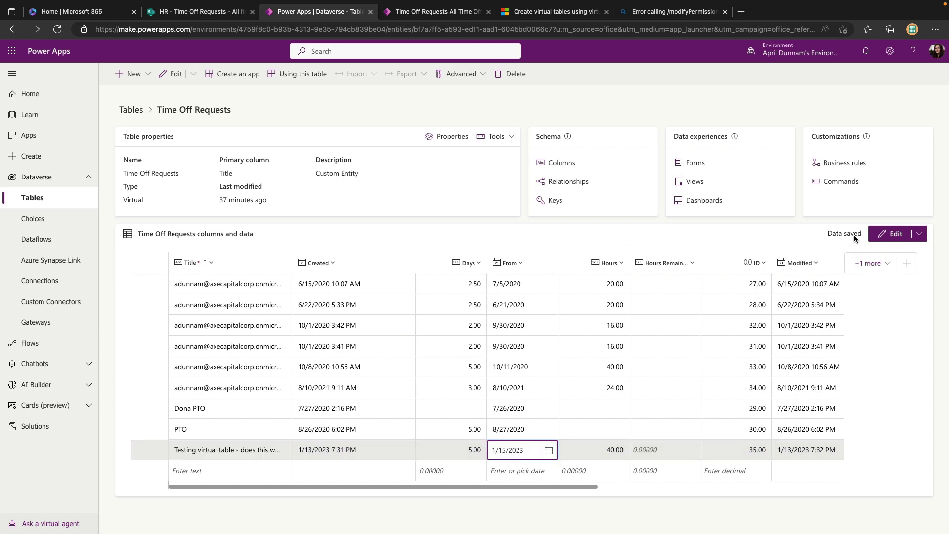
- Switch back to the SharePoint Time Off Requests list and reload it to check the title of the newest item
click(221, 12)
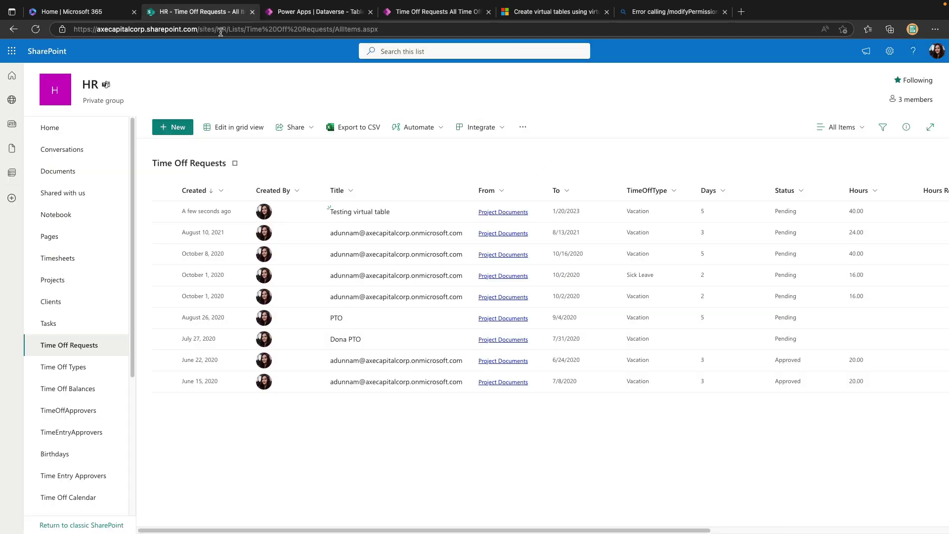
click(220, 30)
key(Return)
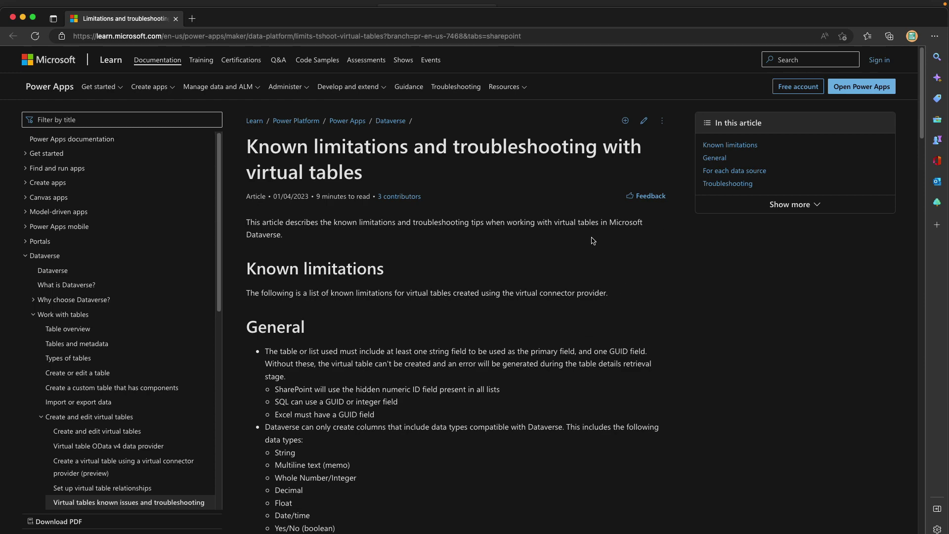
- Read the virtual tables known limitations article, covering the general limitations and those for the Microsoft SharePoint data source
scroll(620, 326, down, 3)
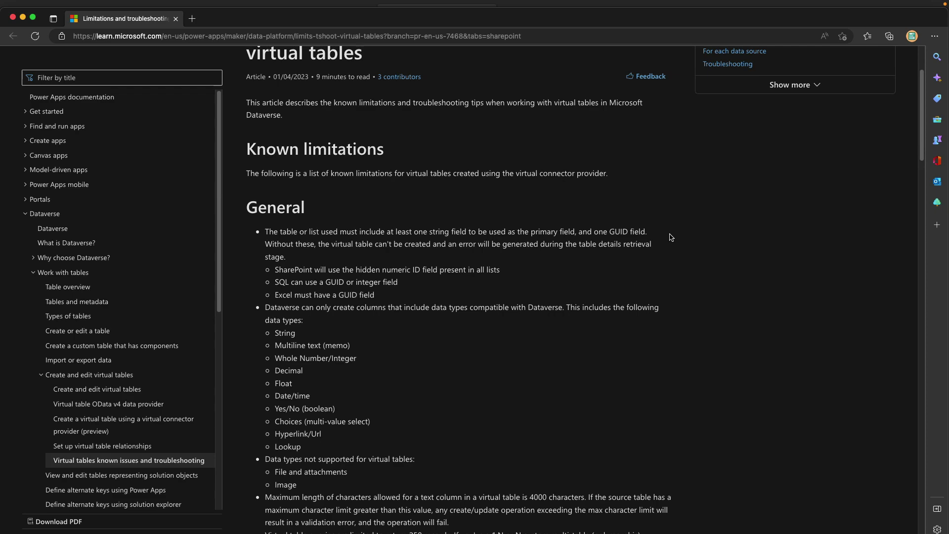
scroll(670, 266, down, 1)
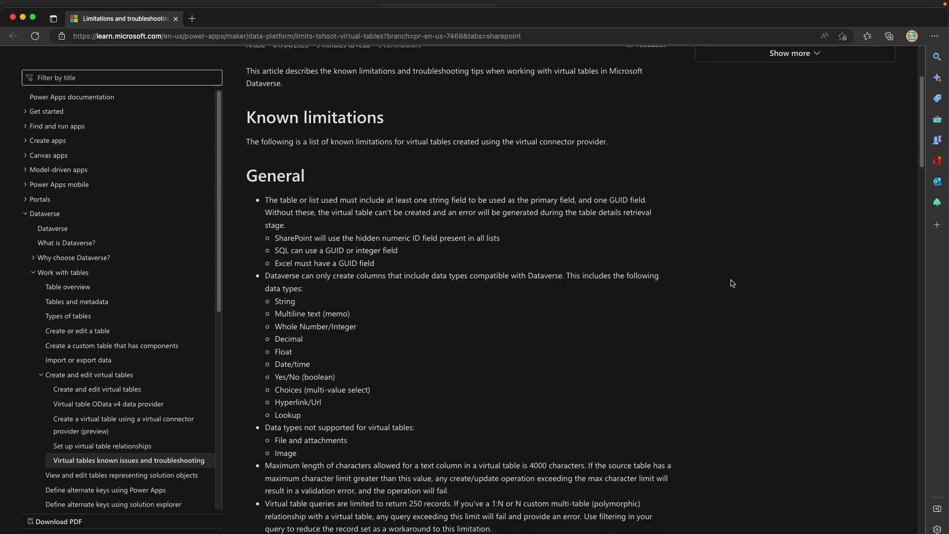
scroll(612, 213, down, 3)
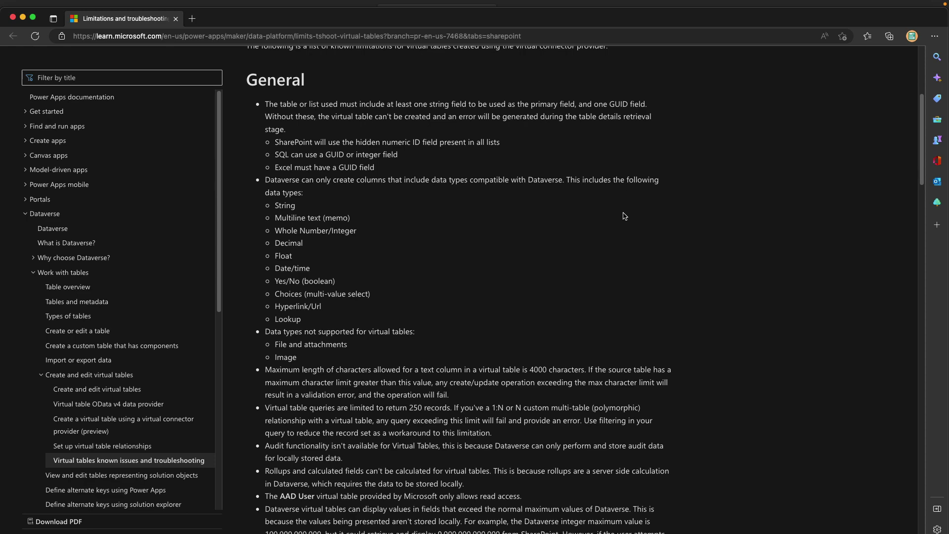
scroll(624, 216, down, 2)
scroll(624, 216, down, 10)
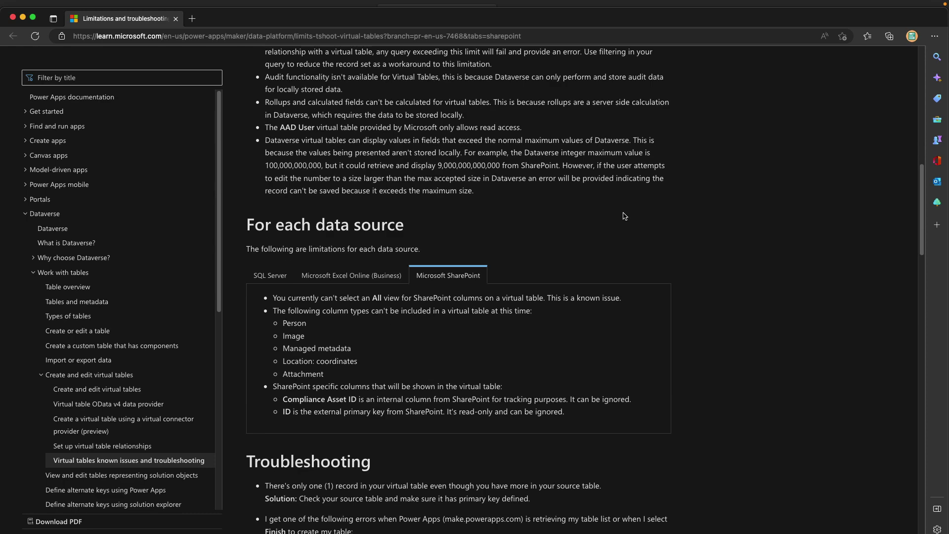